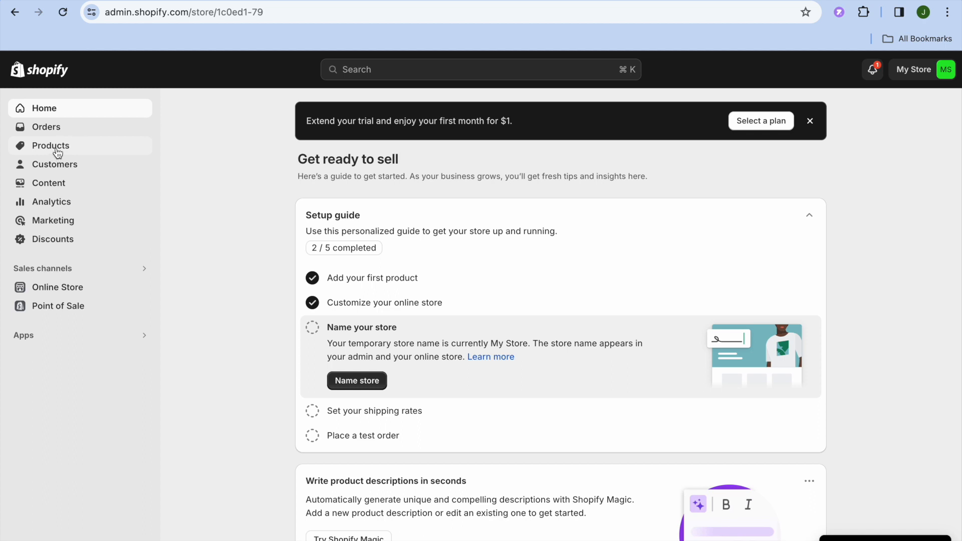
# Step: Start creating a new gift card with the generated code and set its initial value to $20
pyautogui.click(57, 150)
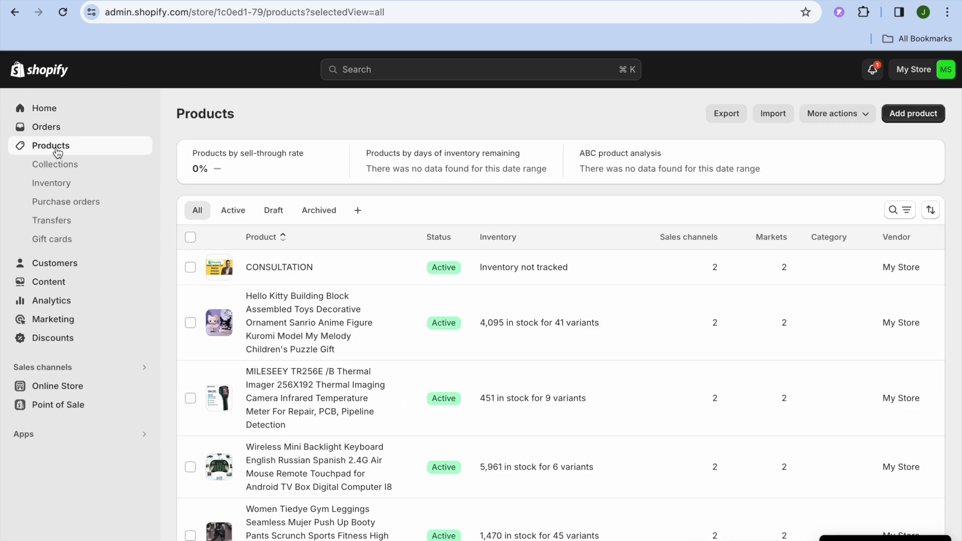
pyautogui.click(74, 243)
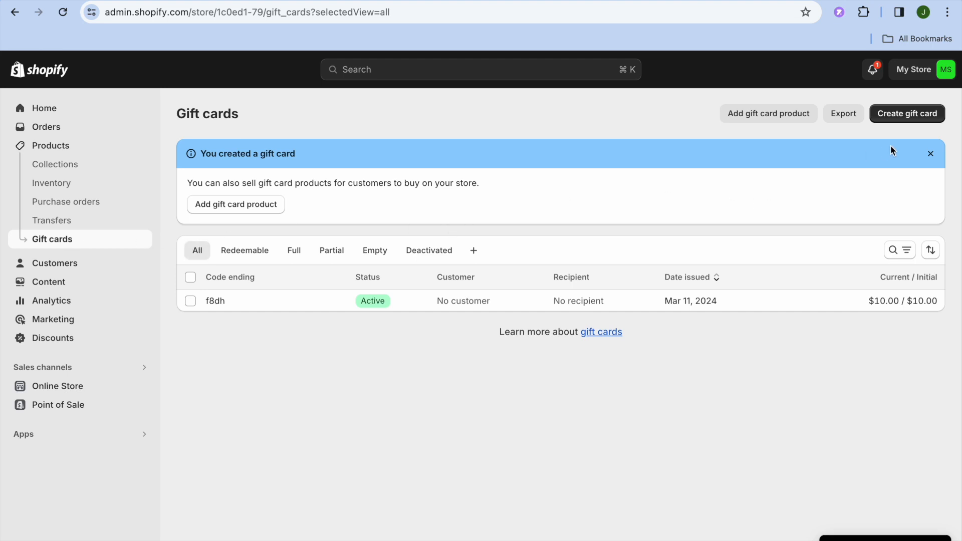
pyautogui.click(906, 115)
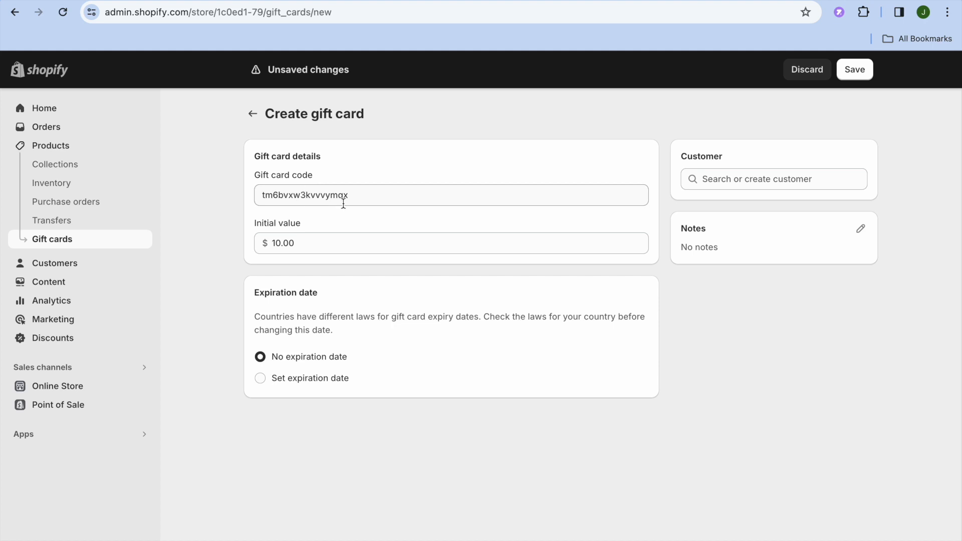
pyautogui.click(360, 194)
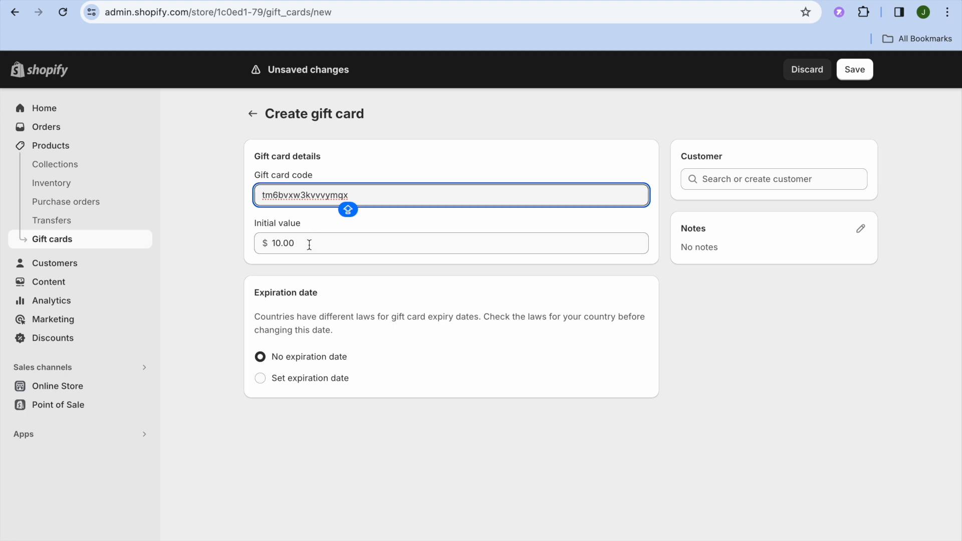
pyautogui.press('Tab')
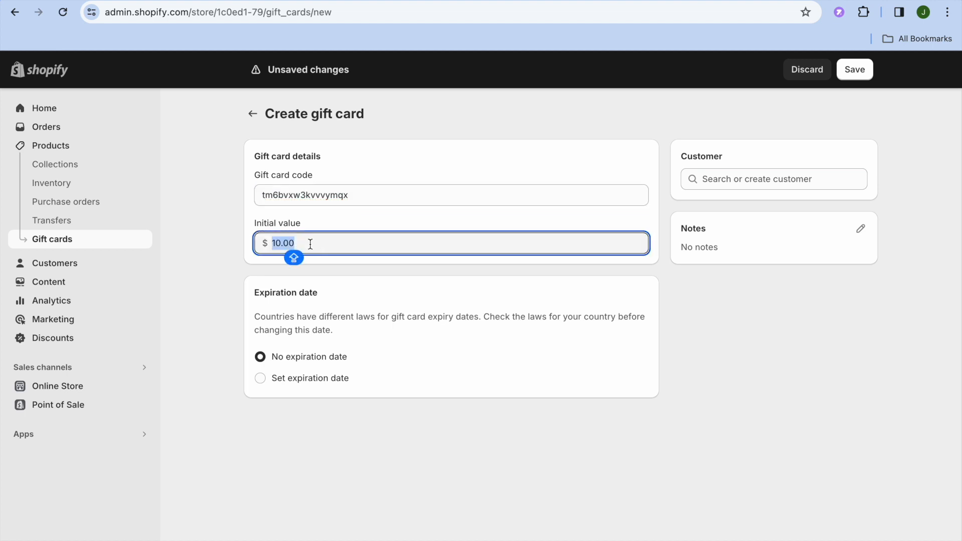
pyautogui.write('20')
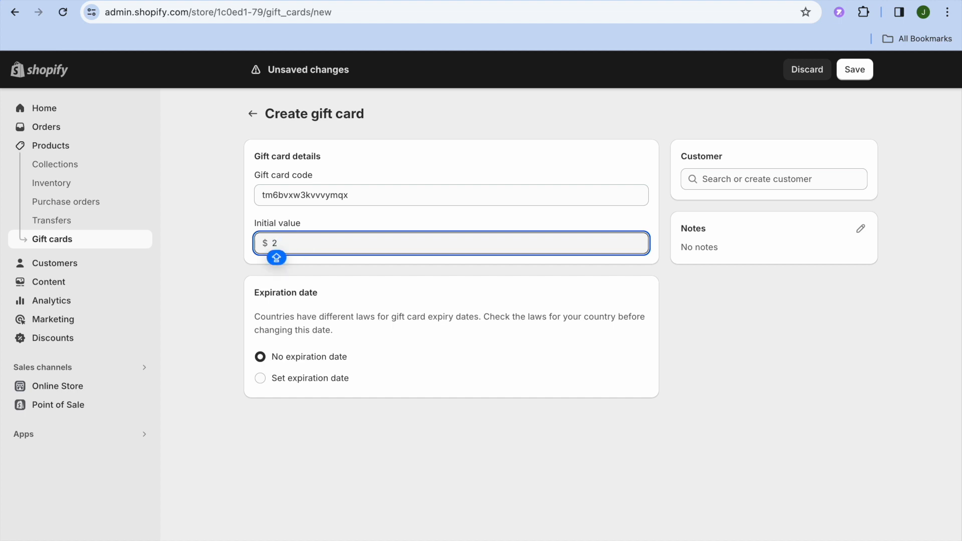
pyautogui.click(337, 273)
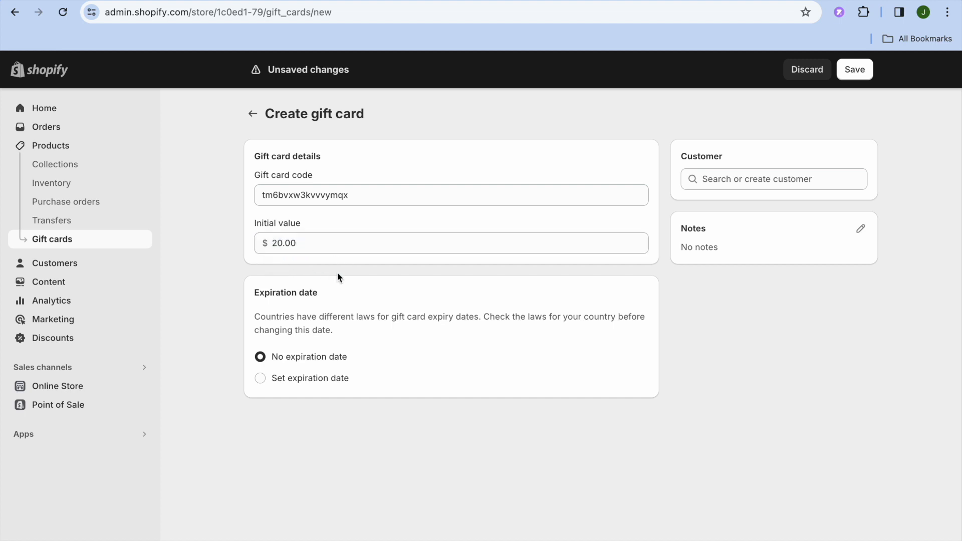
# Step: Save the gift card with no expiration date and no customer assigned
pyautogui.click(315, 384)
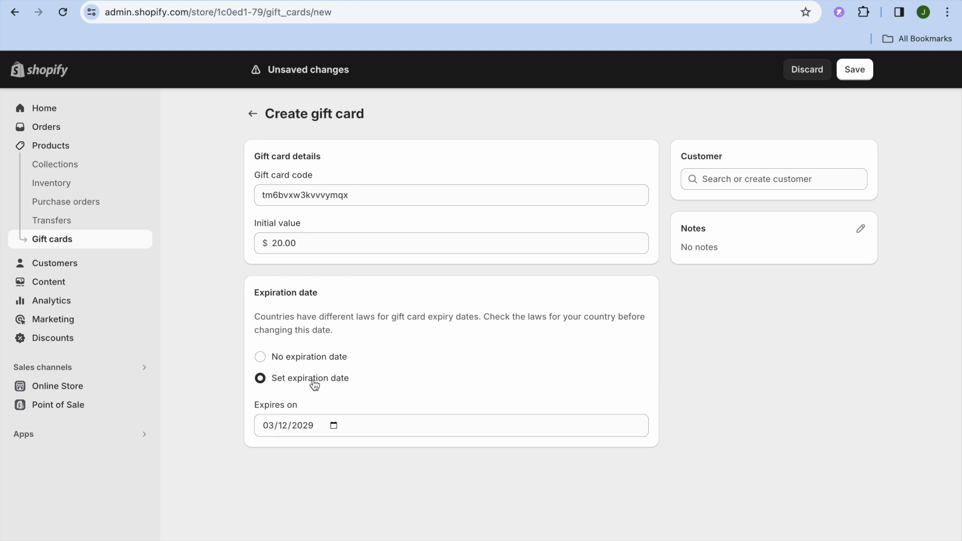
pyautogui.click(275, 359)
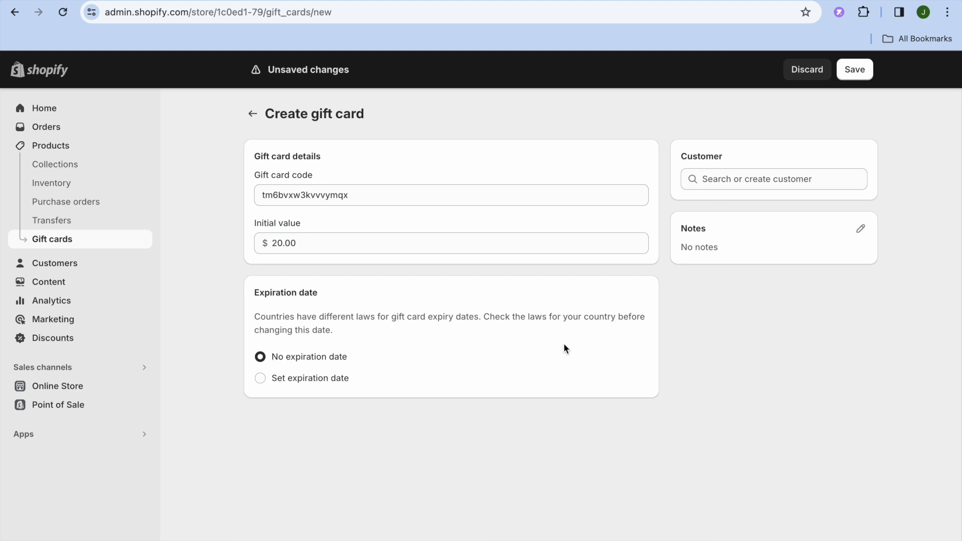
pyautogui.click(717, 184)
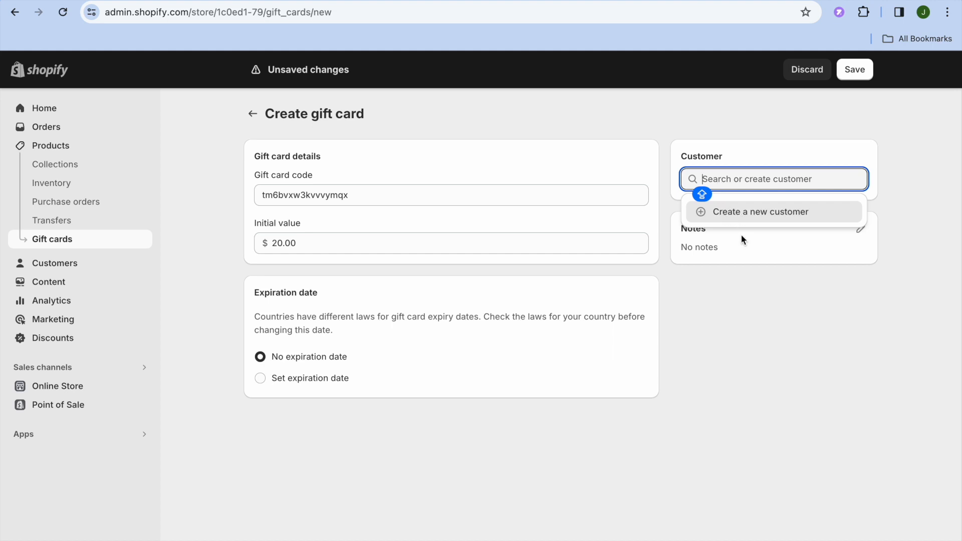
pyautogui.click(741, 286)
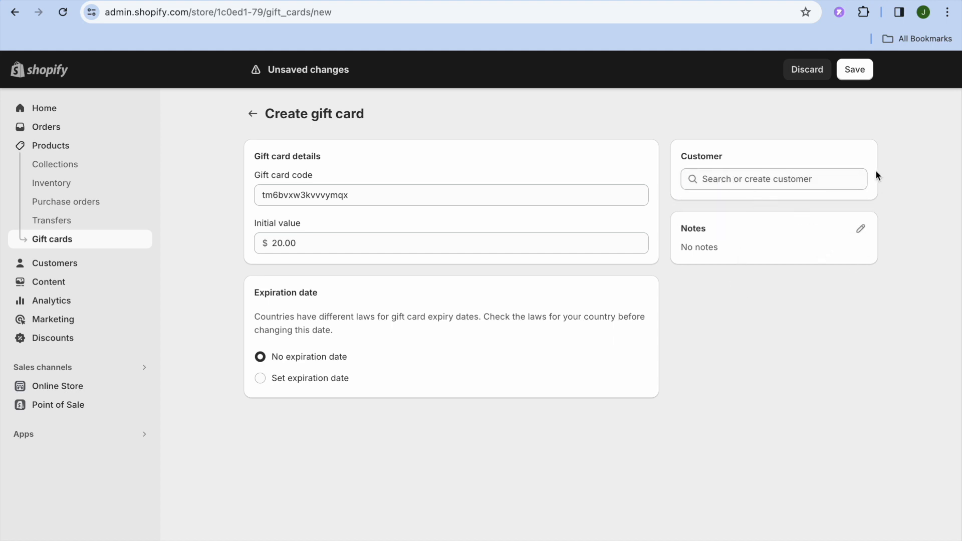
pyautogui.click(855, 71)
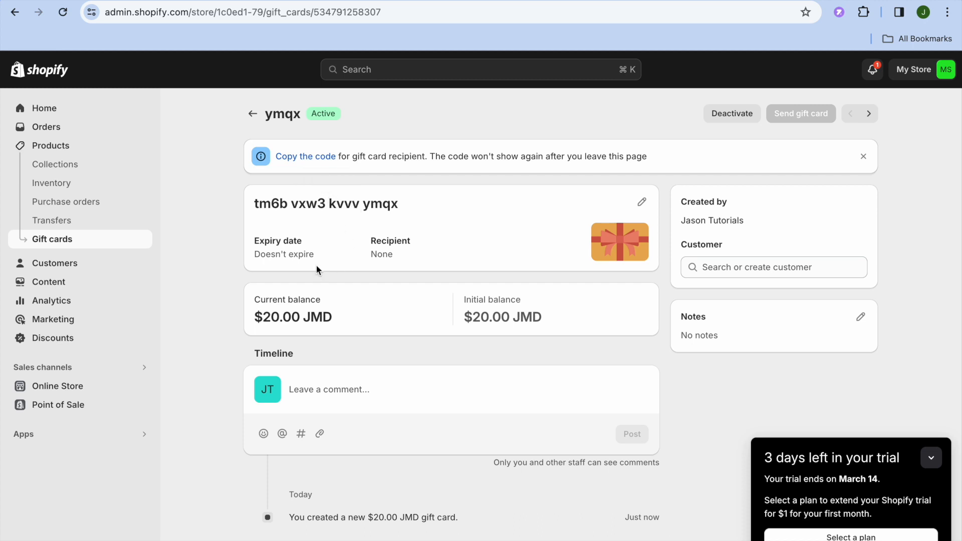
# Step: Return to the gift cards list, start a new gift card product and title it GIFT CARD
pyautogui.click(252, 116)
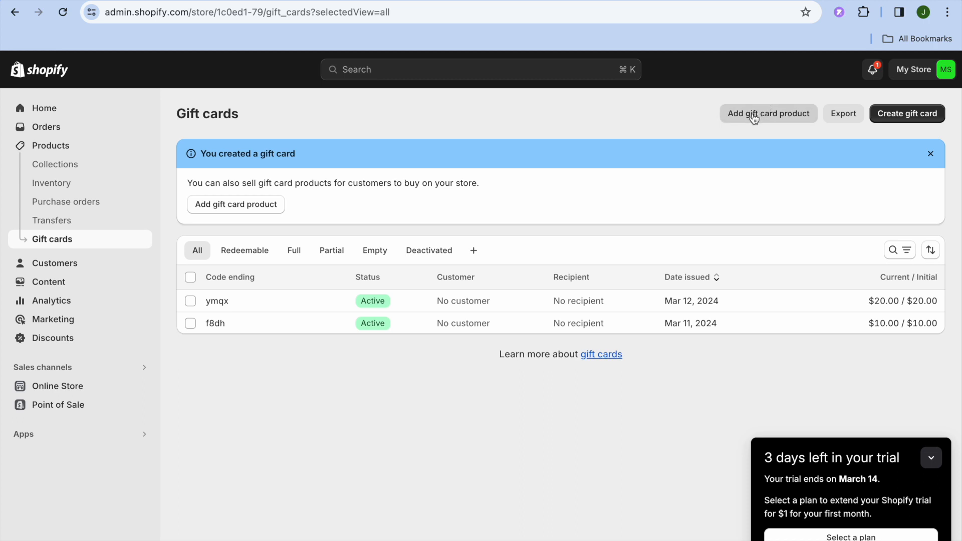
pyautogui.click(246, 209)
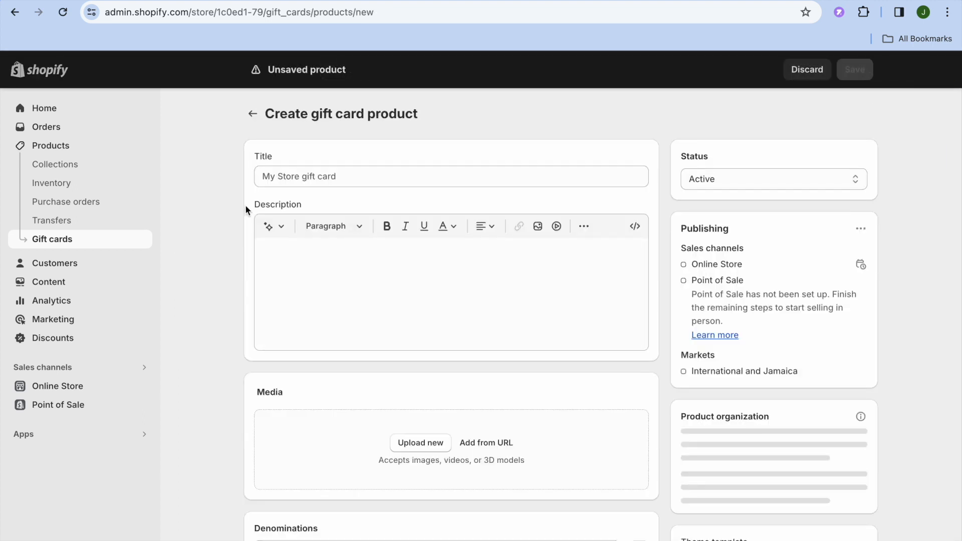
pyautogui.click(344, 181)
pyautogui.press('capslock')
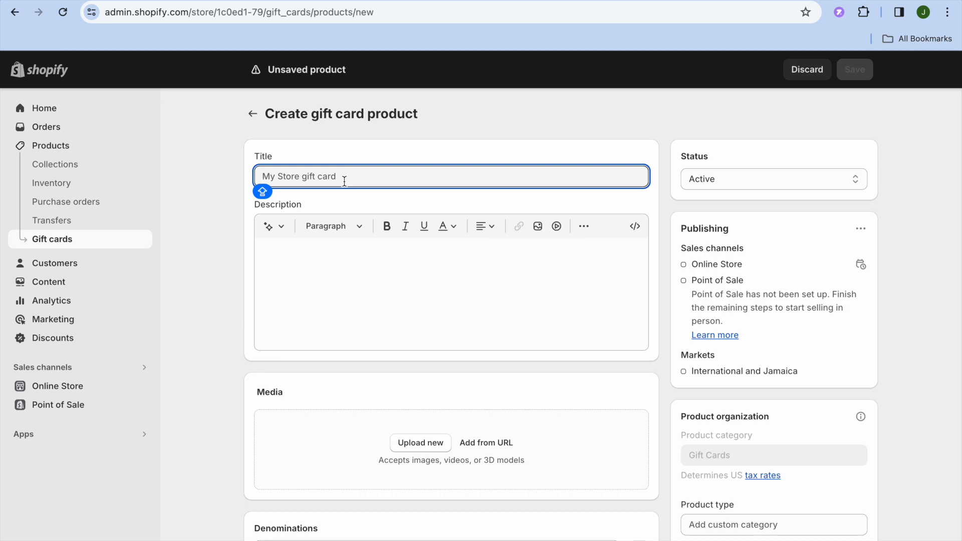
pyautogui.write('GIF')
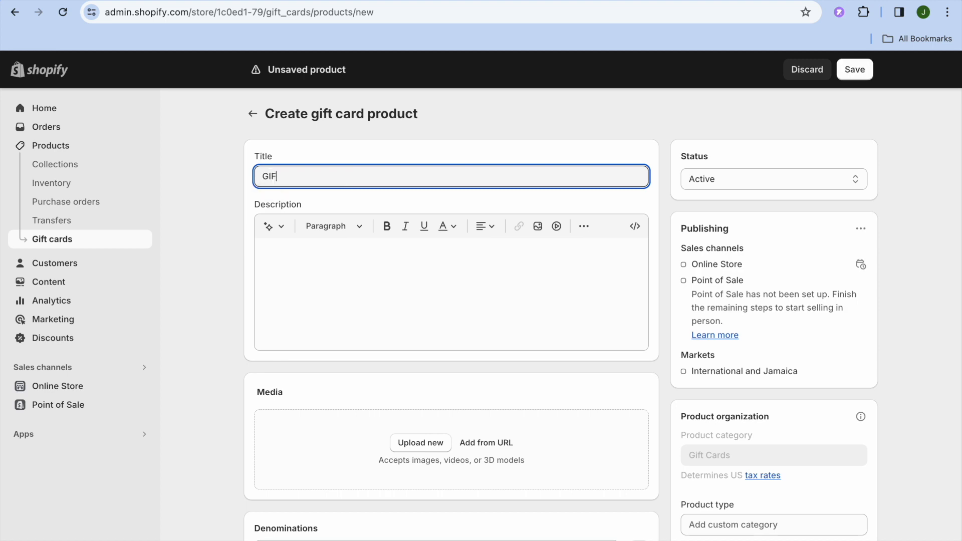
pyautogui.write('T CARD')
# Step: Upload the image "Copy of Blue Modern Eye Catching Vlog YouTube Thumbnail (14).png" from Downloads as the product's media
pyautogui.scroll(-5, 324, 326)
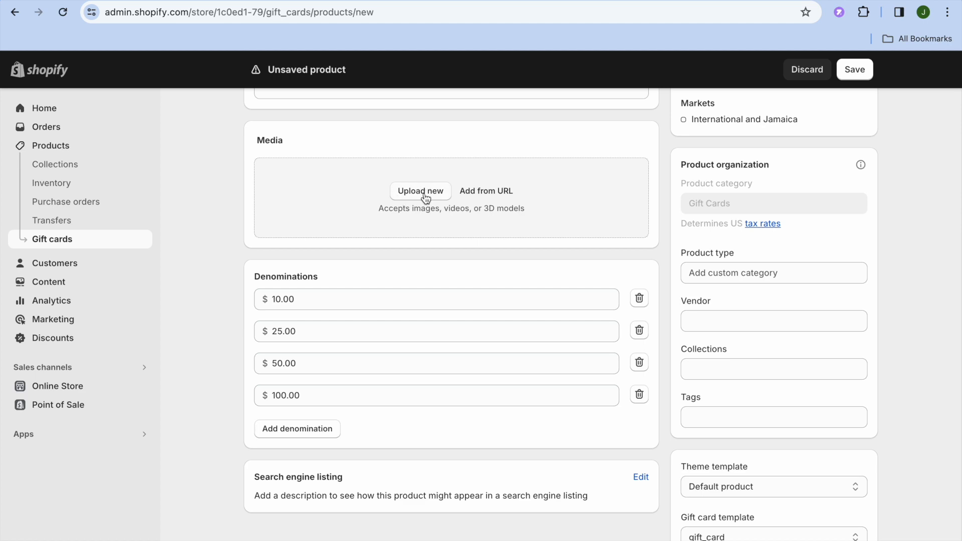
pyautogui.click(425, 196)
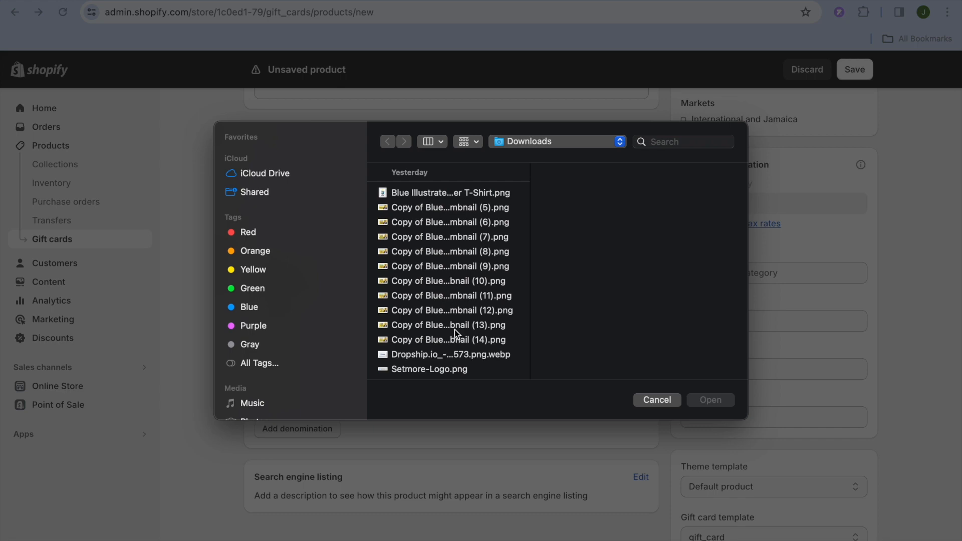
pyautogui.click(450, 341)
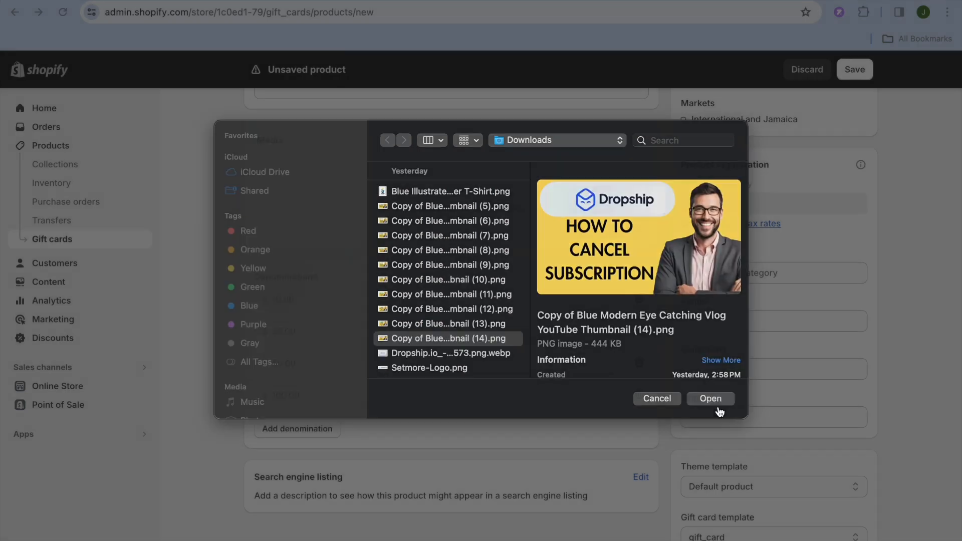
pyautogui.click(720, 401)
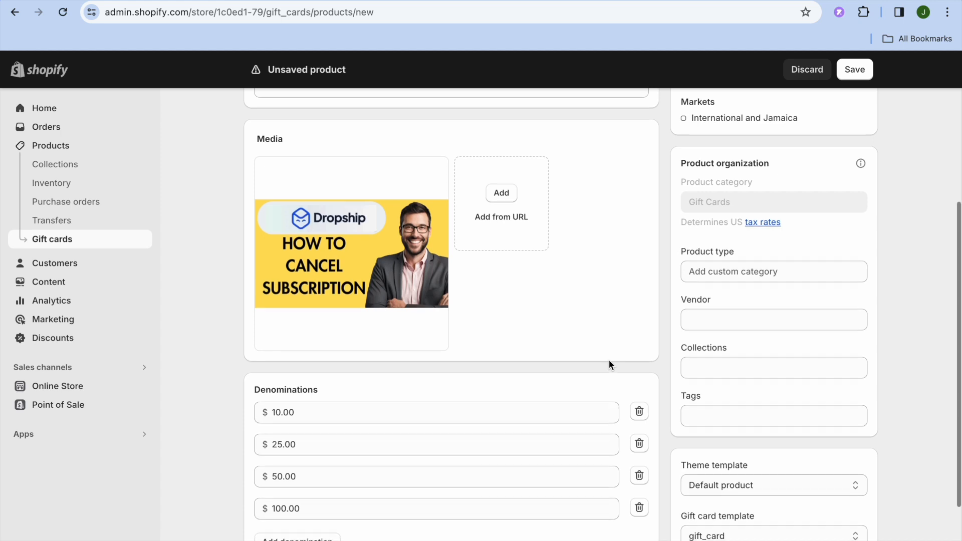
# Step: Add a $500 denomination to the gift card product
pyautogui.scroll(-3, 609, 359)
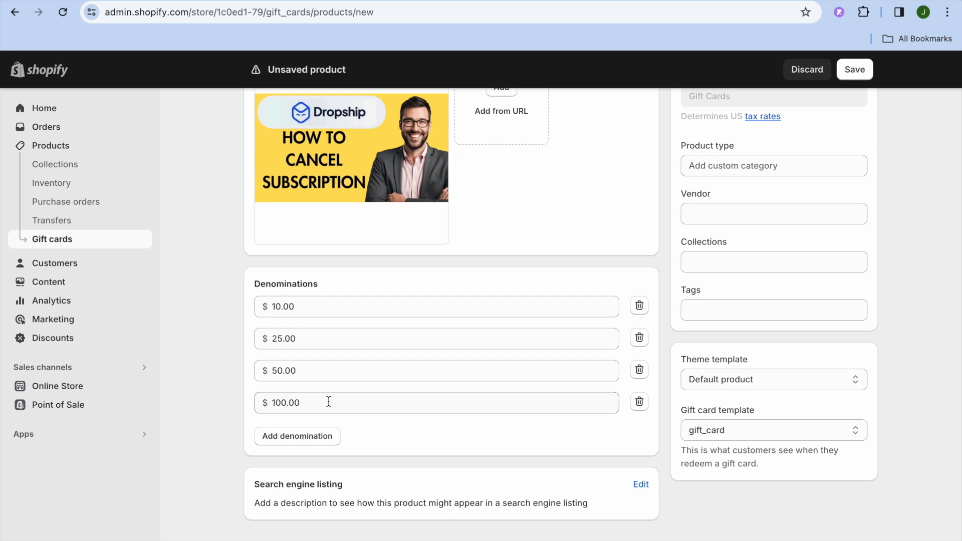
pyautogui.click(302, 445)
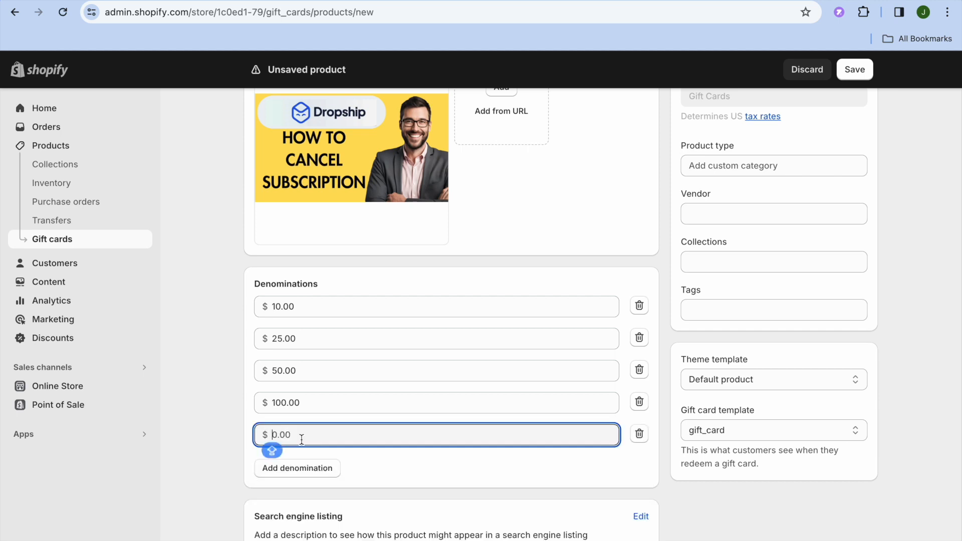
pyautogui.write('500')
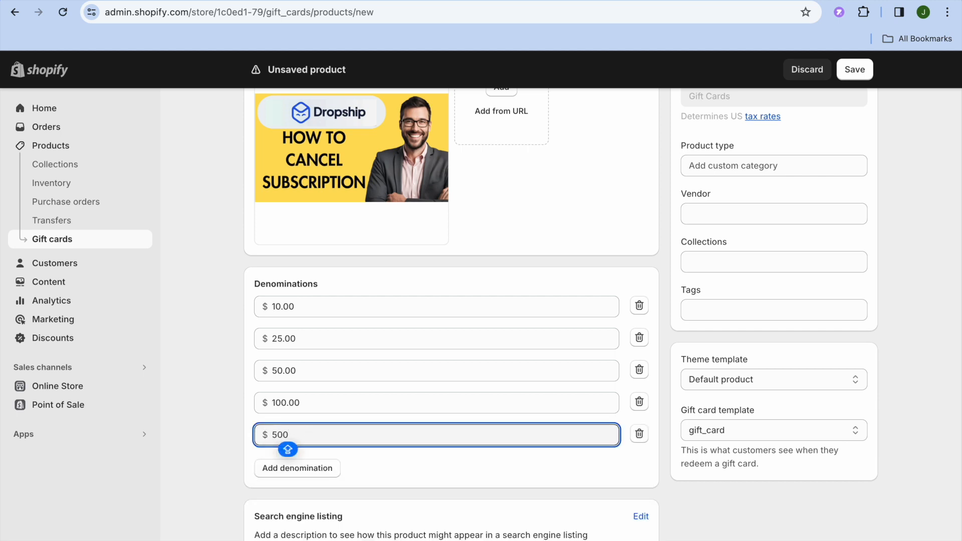
pyautogui.click(377, 472)
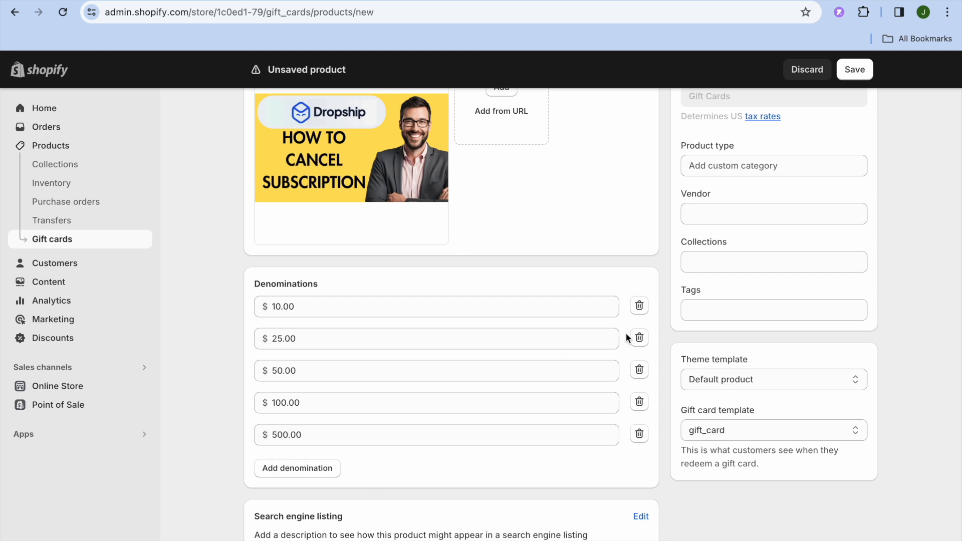
# Step: Check the product's sales channel selection without changing it and save the gift card product
pyautogui.scroll(7, 626, 333)
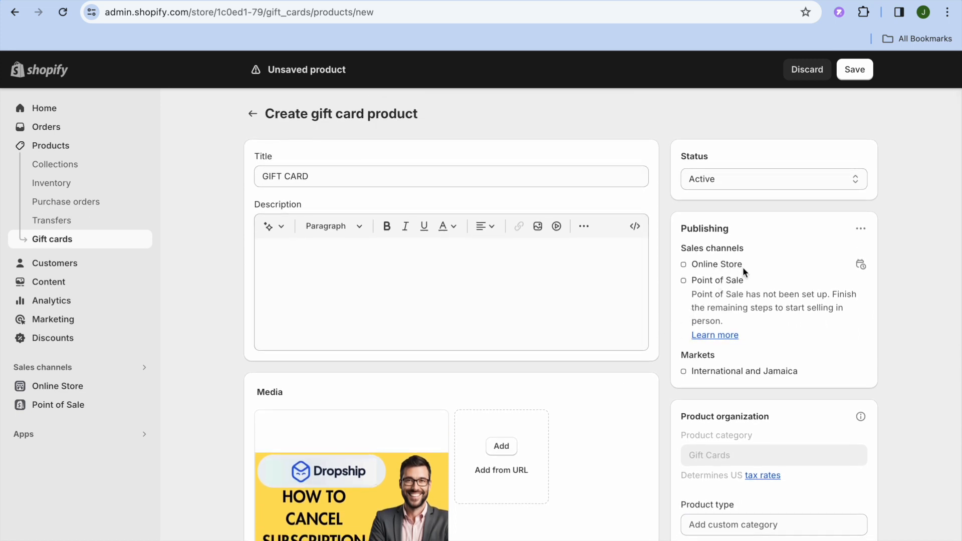
pyautogui.click(861, 229)
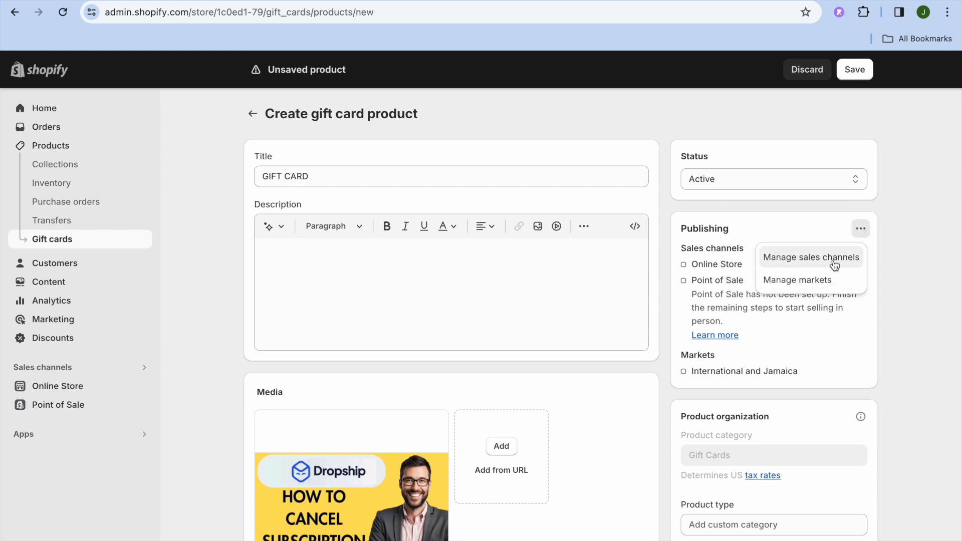
pyautogui.click(813, 260)
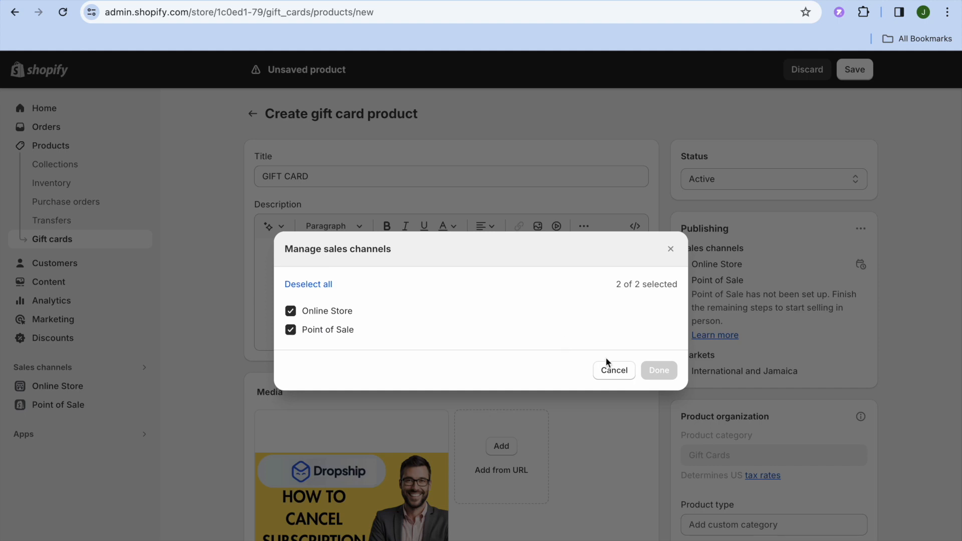
pyautogui.click(614, 371)
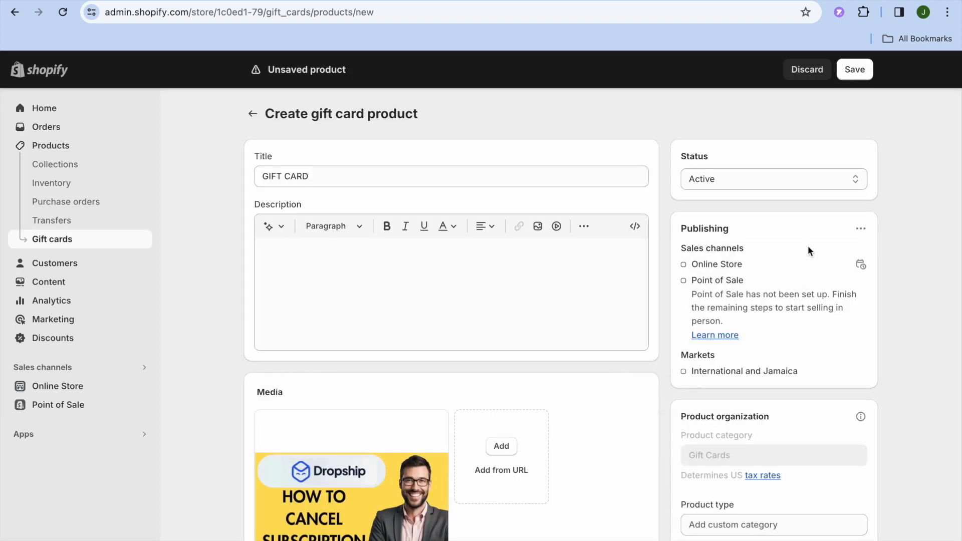
pyautogui.click(850, 72)
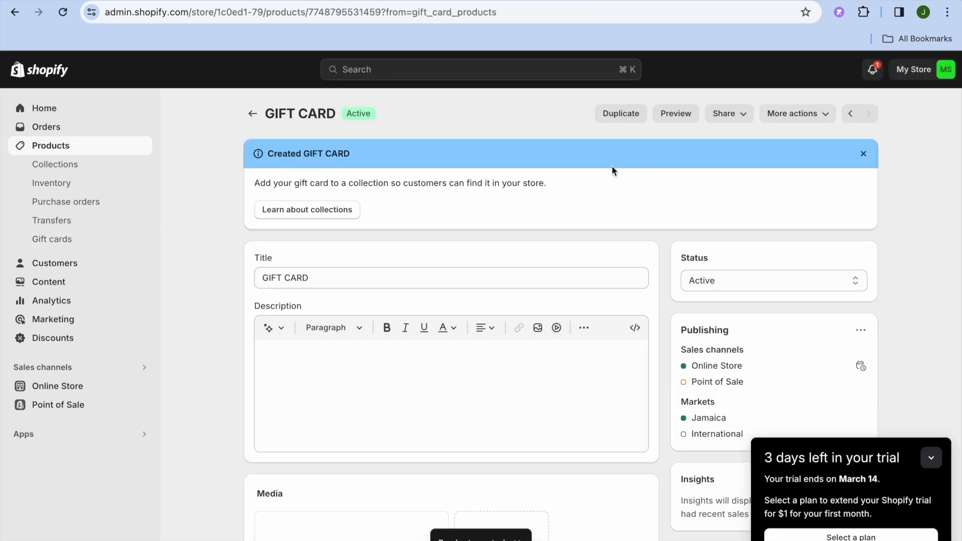
# Step: Review the saved product's denomination variants and inspect the image picker for the $10.00 variant without choosing an image
pyautogui.scroll(-8, 508, 299)
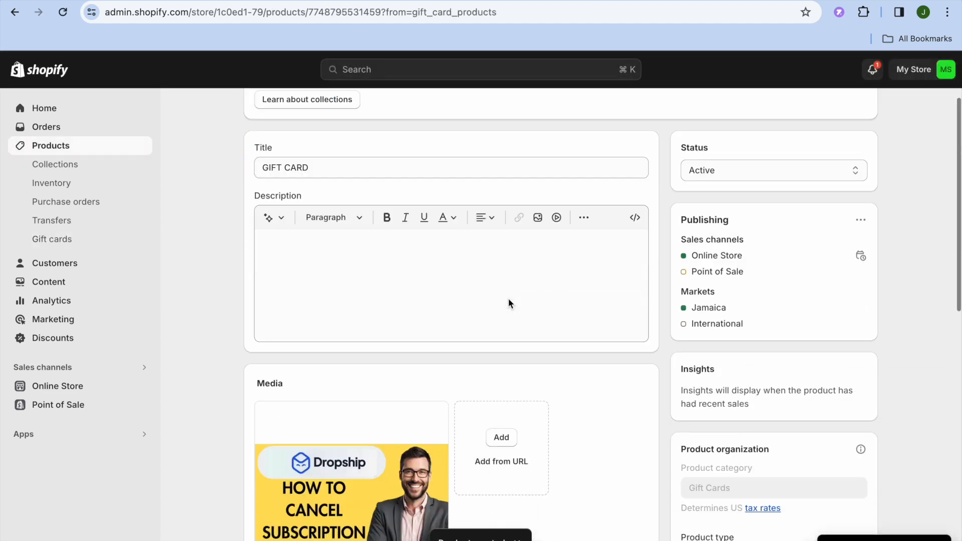
pyautogui.scroll(-6, 508, 302)
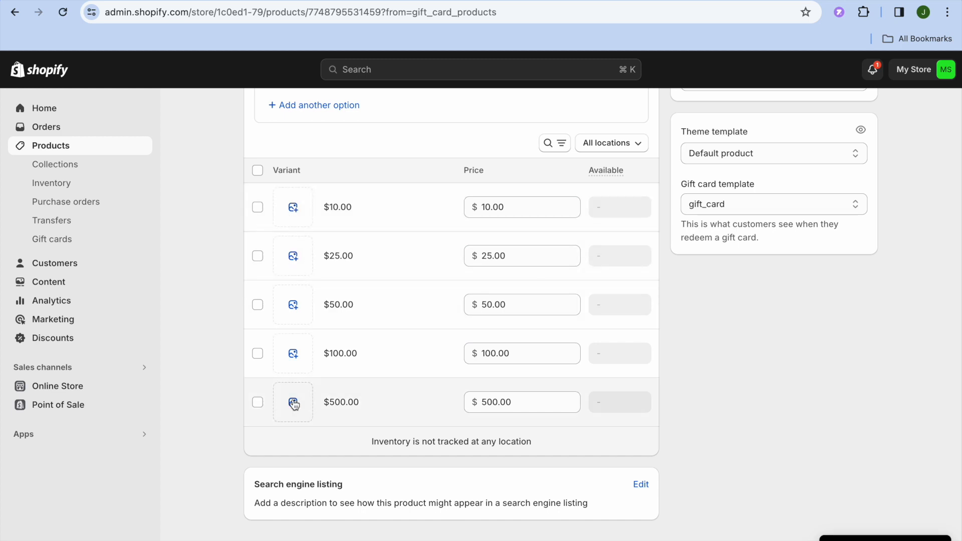
pyautogui.click(294, 210)
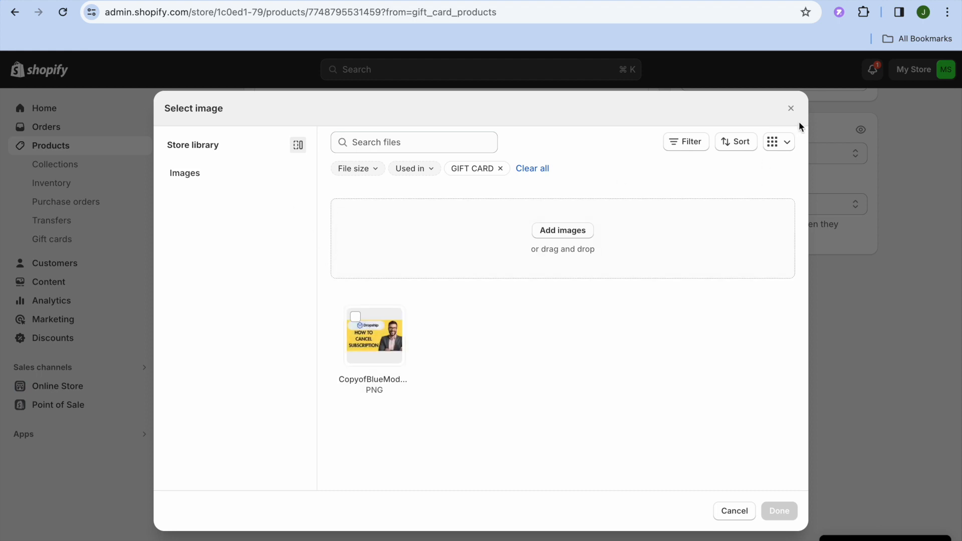
pyautogui.click(791, 108)
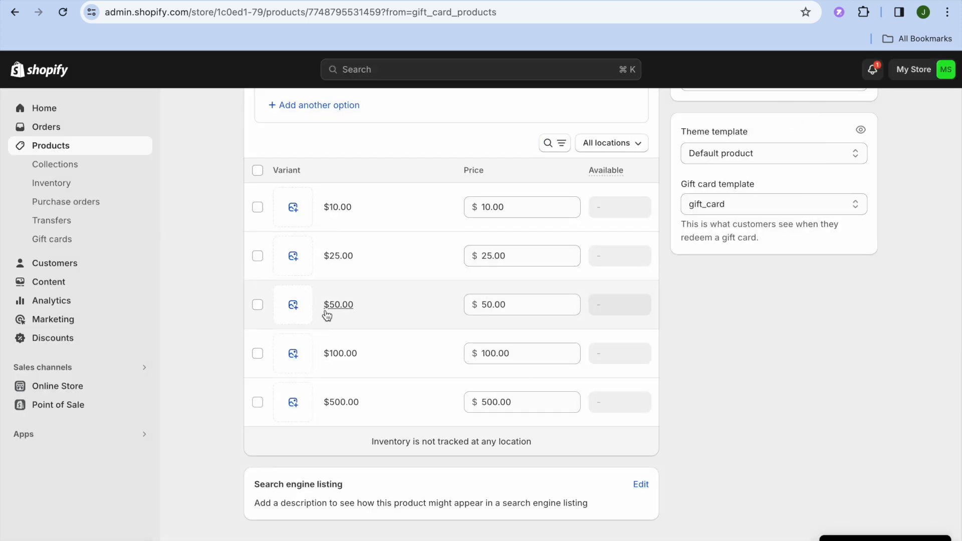
# Step: Preview the GIFT CARD product page as it appears in the online store
pyautogui.scroll(15, 326, 315)
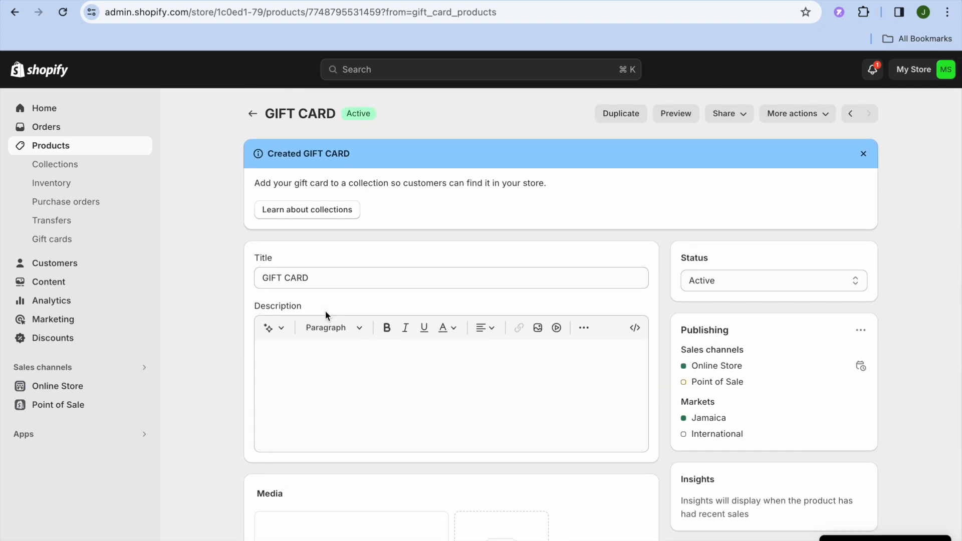
pyautogui.click(673, 113)
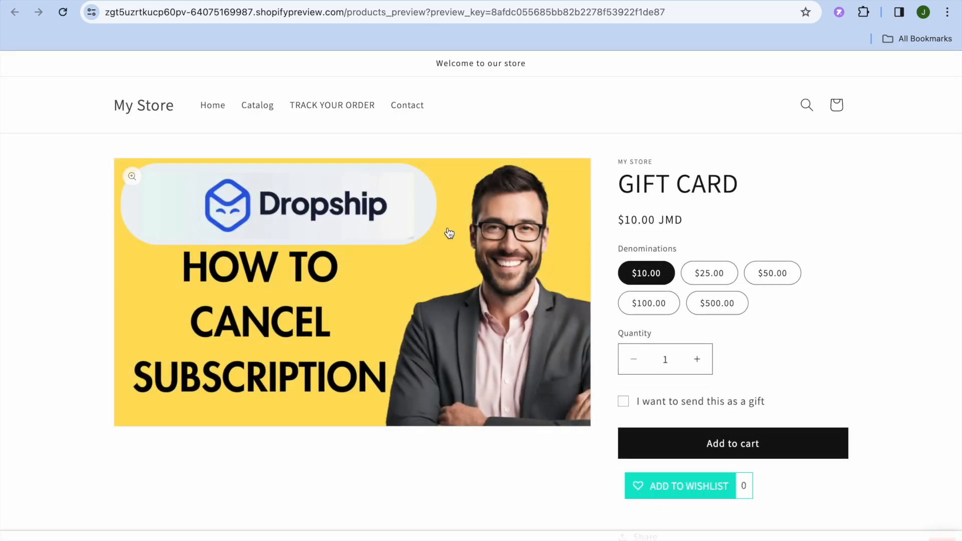
# Step: Try the $25.00, $50.00, $100.00 and $500.00 denominations in the product preview, leaving $500.00 selected
pyautogui.scroll(-1, 431, 265)
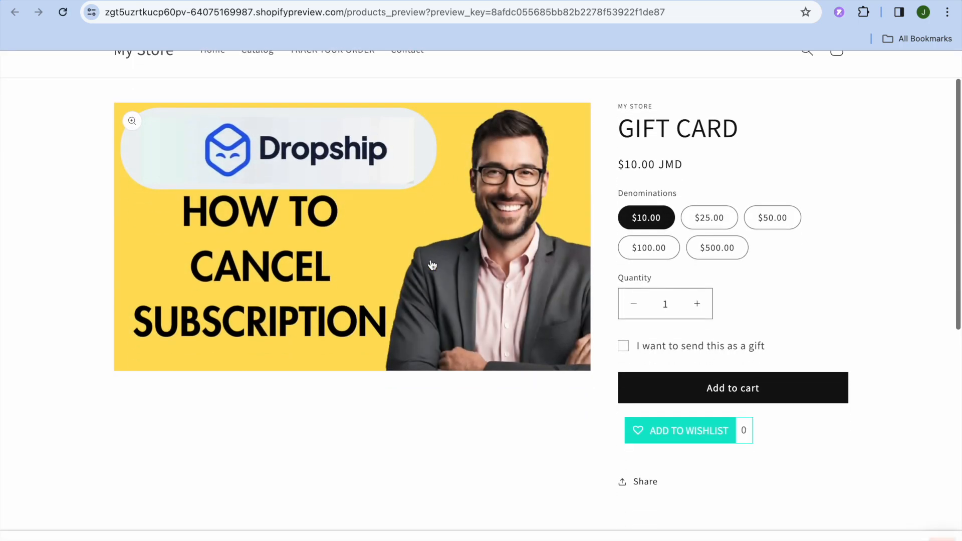
pyautogui.click(708, 216)
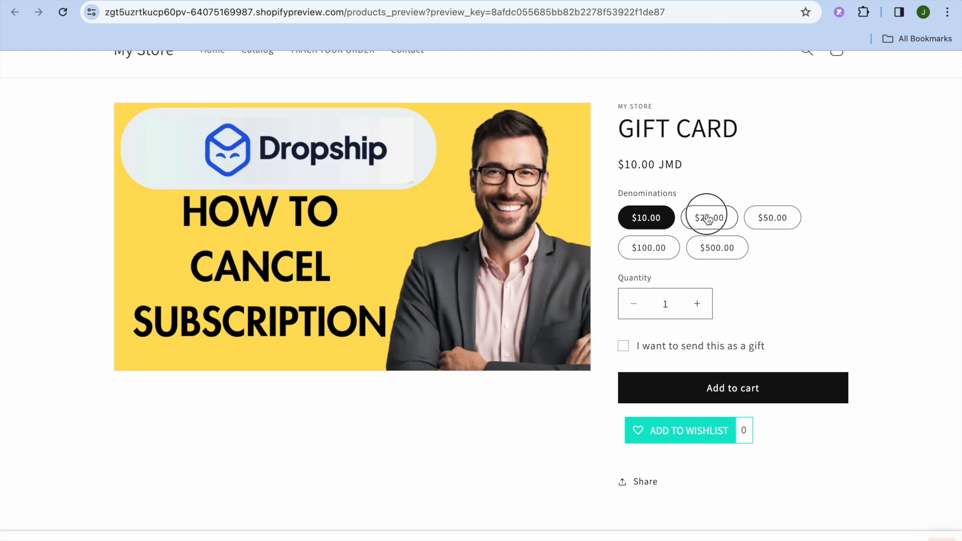
pyautogui.click(774, 226)
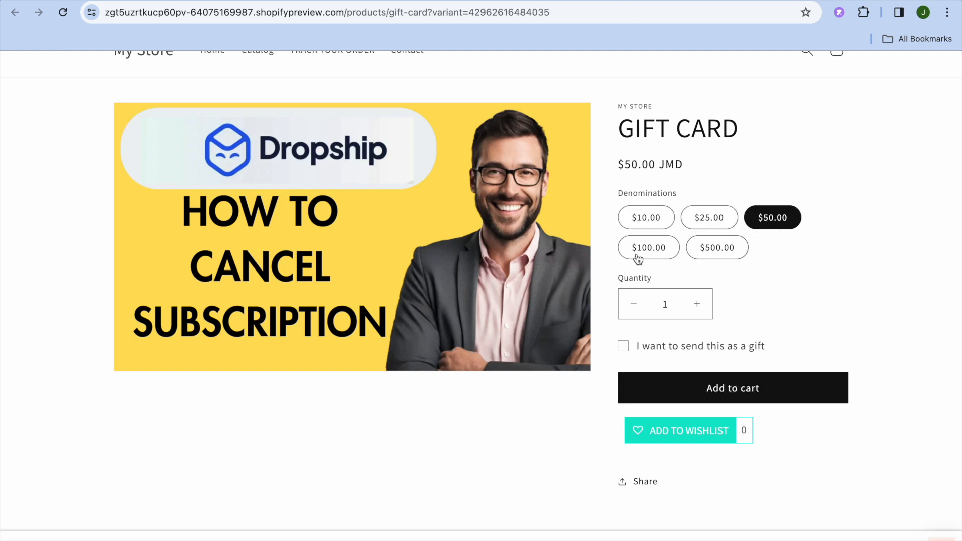
pyautogui.click(641, 250)
pyautogui.click(703, 254)
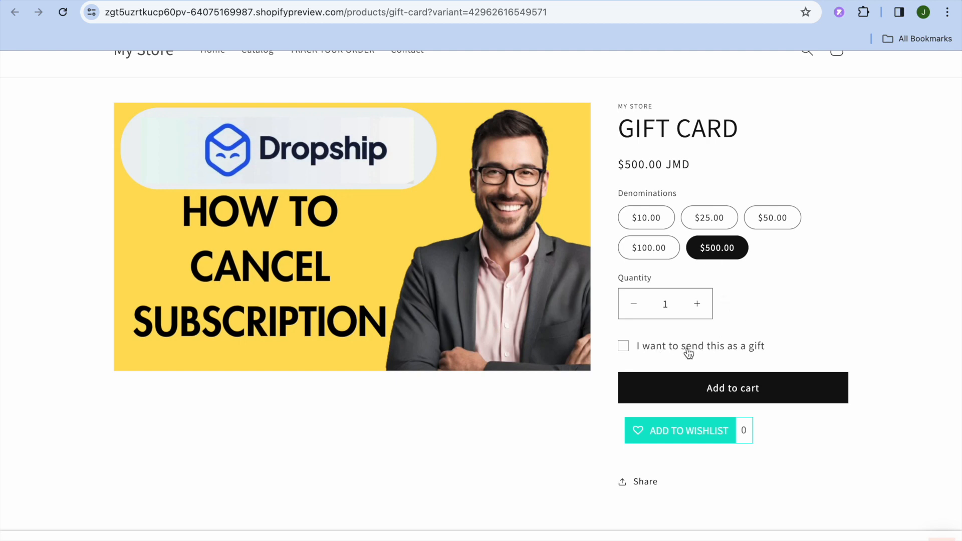
# Step: Enable sending the gift card as a gift, review the recipient fields and dismiss the wishlist pop-up
pyautogui.click(623, 347)
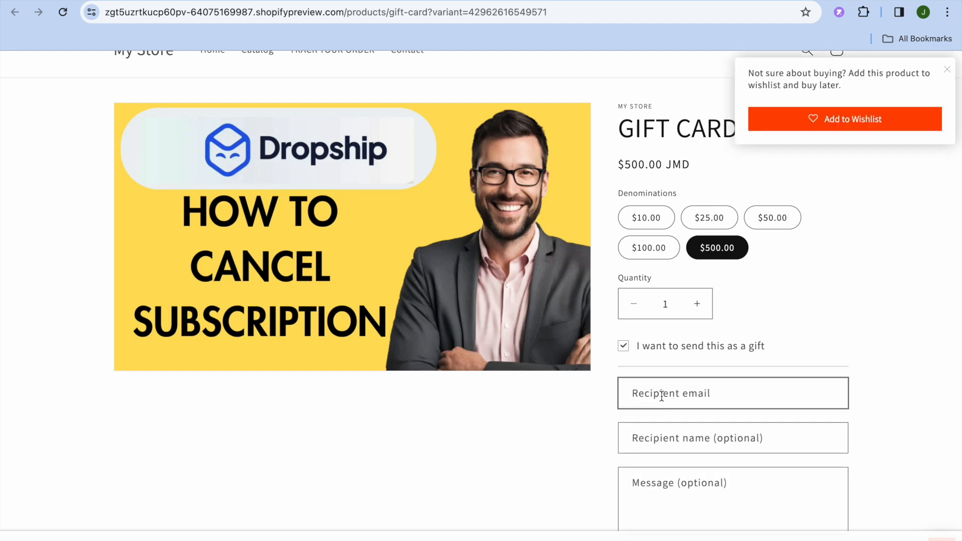
pyautogui.scroll(-1, 661, 395)
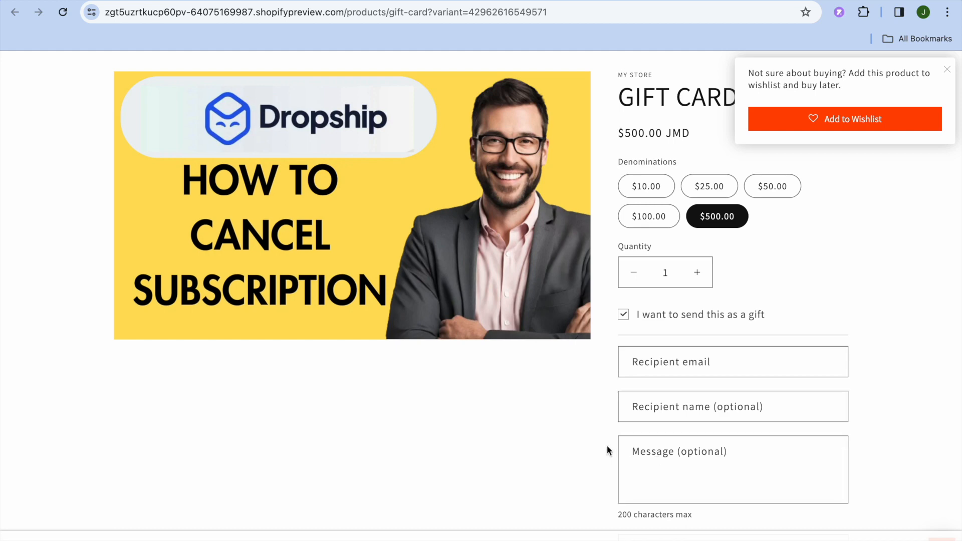
pyautogui.scroll(-5, 606, 444)
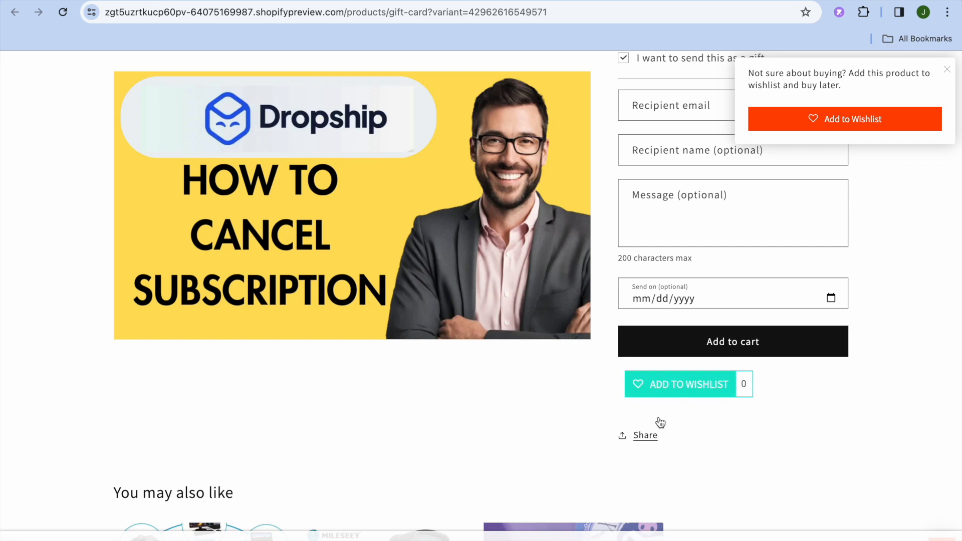
pyautogui.click(945, 72)
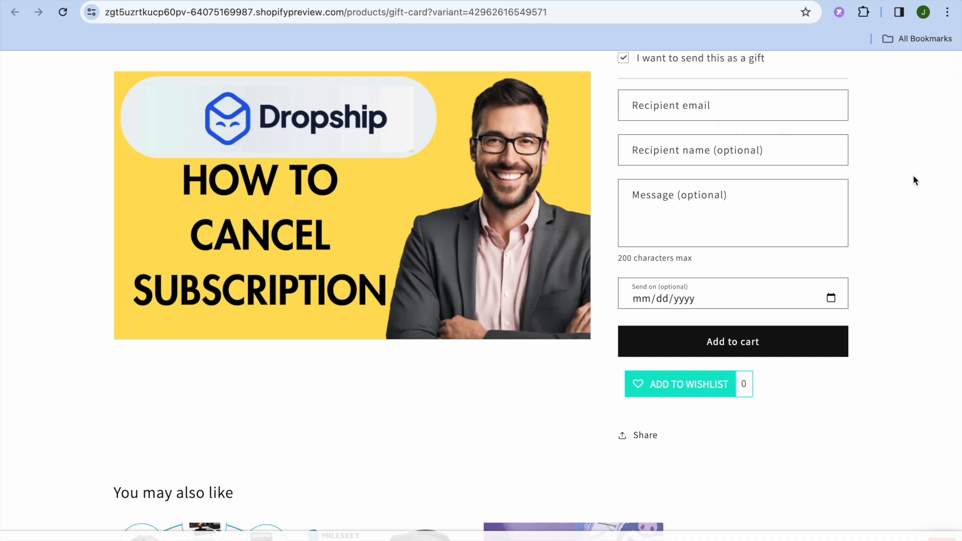
pyautogui.scroll(3, 913, 176)
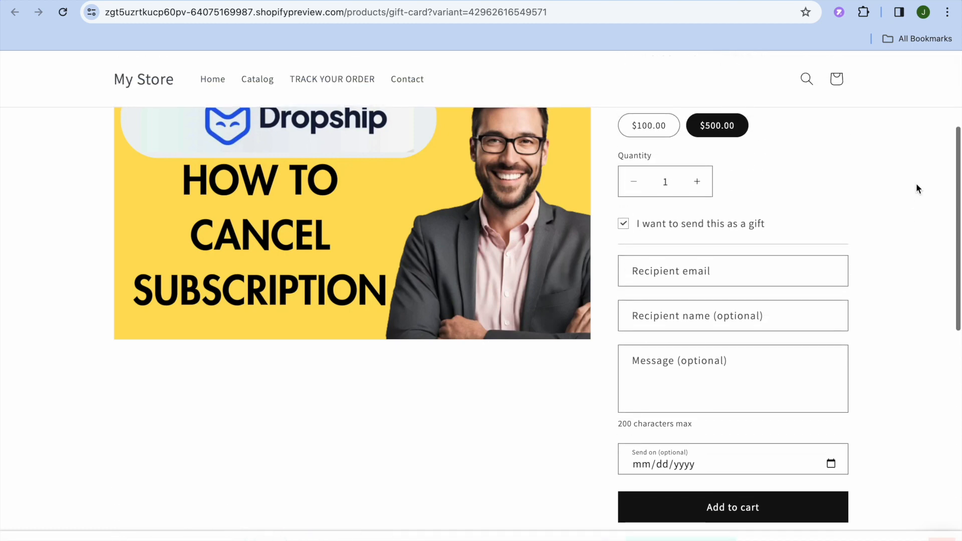
pyautogui.scroll(1, 915, 184)
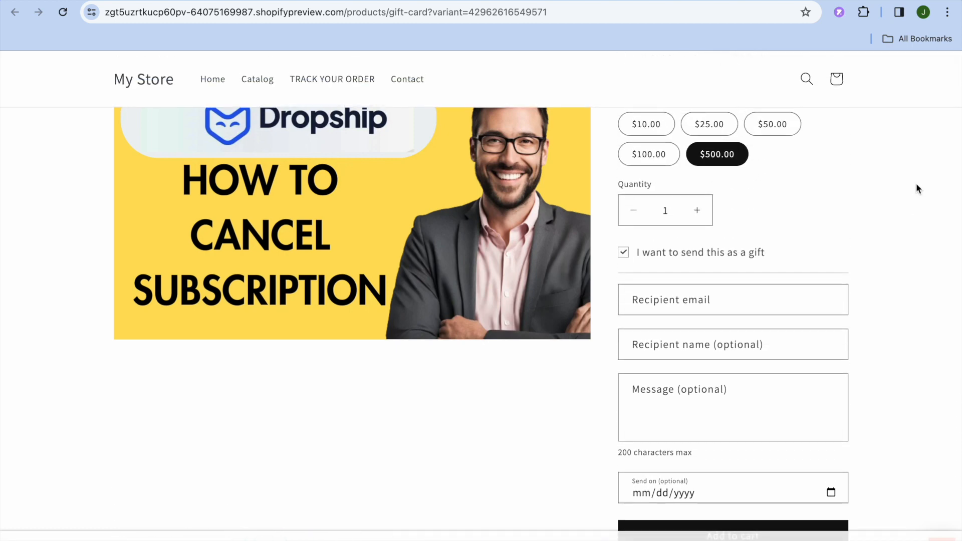